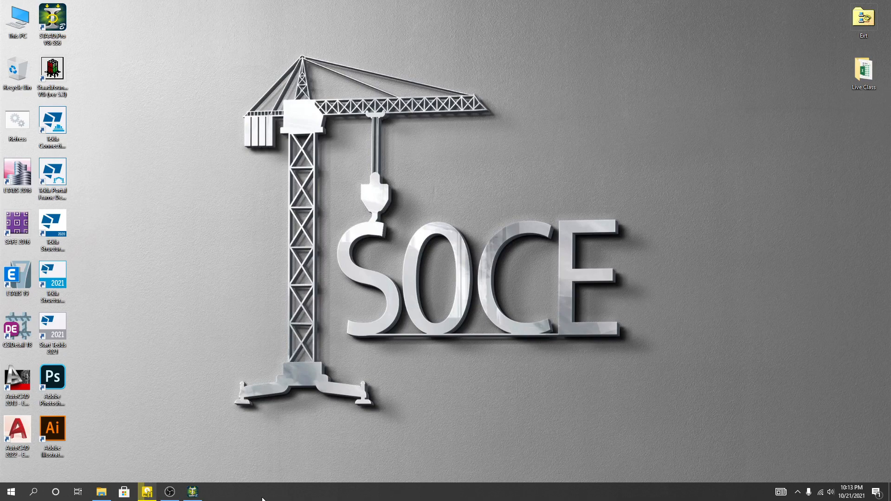
- Switch to STAAD.Pro and bring up the whole-structure view of the SOCE BD 2 building frame
left_click(192, 492)
middle_click_drag(537, 280, 536, 271)
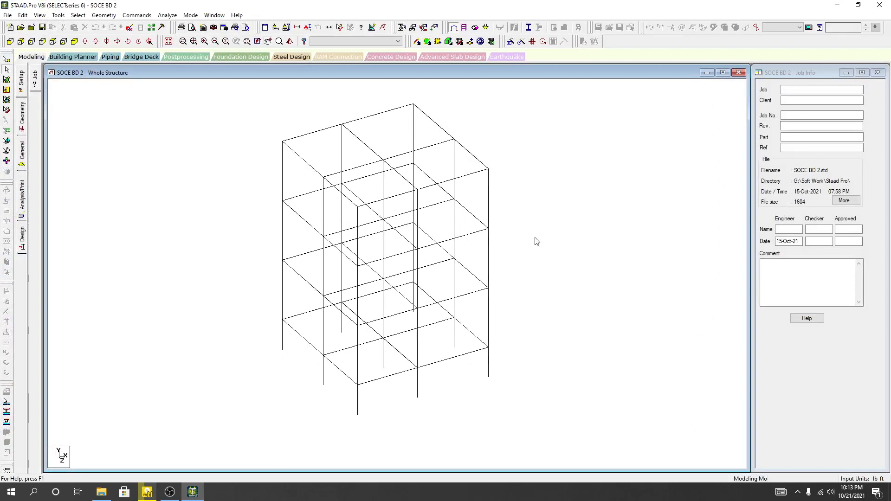
middle_click_drag(268, 288, 267, 281)
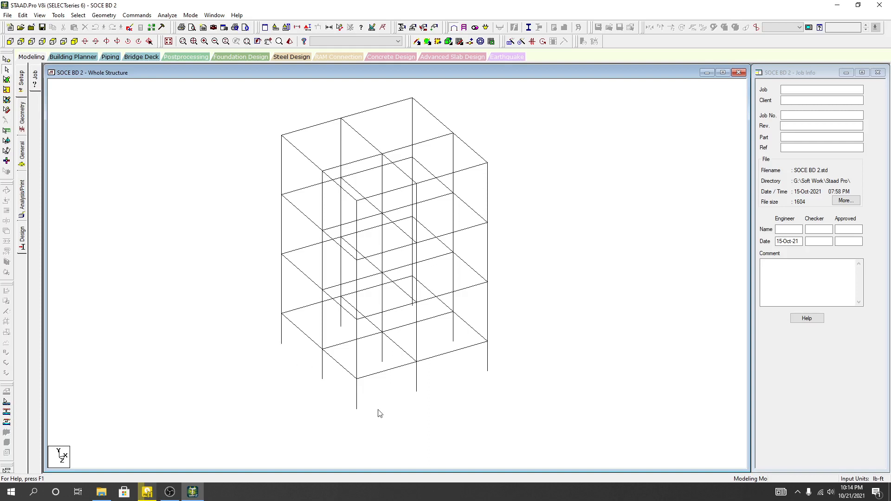
middle_click_drag(356, 398, 360, 400)
middle_click_drag(207, 259, 203, 258)
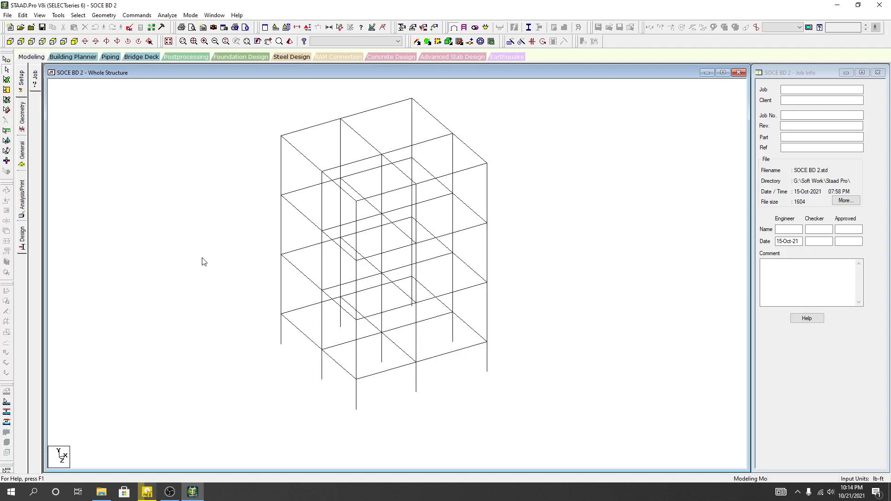
- Examine the building frame from the front, back, side, top and bottom
left_click(9, 43)
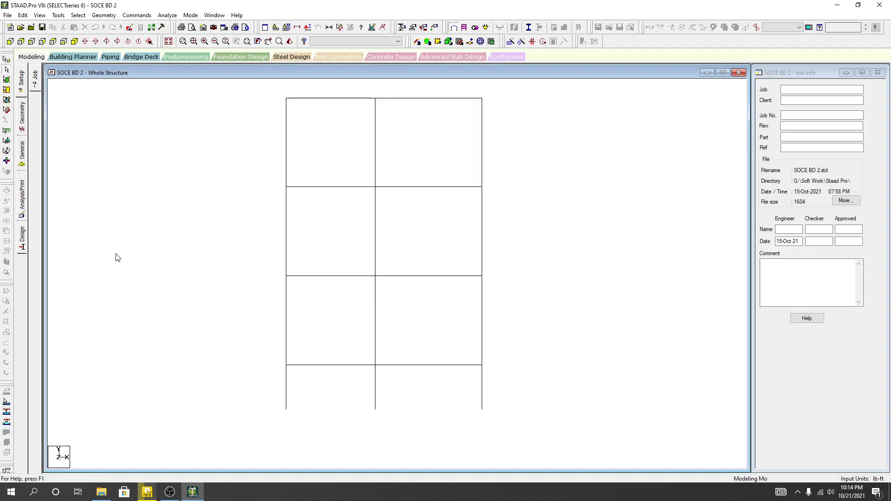
middle_click_drag(116, 255, 138, 207)
left_click(21, 41)
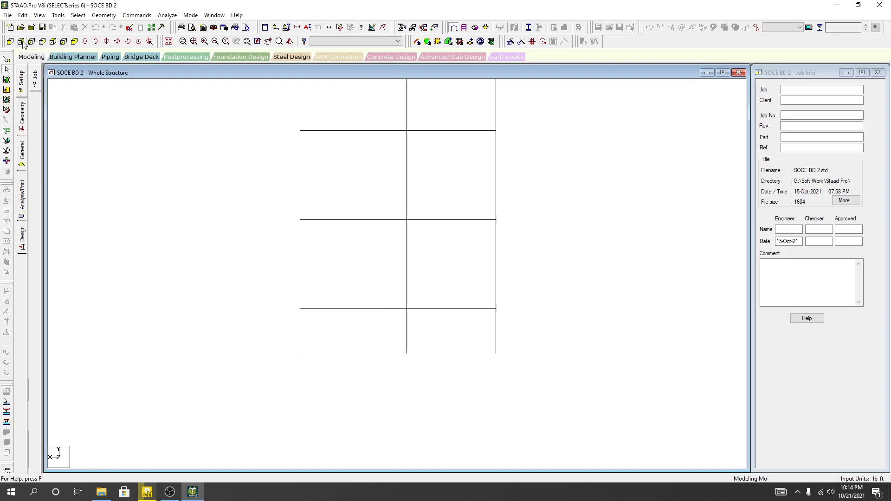
left_click(32, 41)
left_click(53, 41)
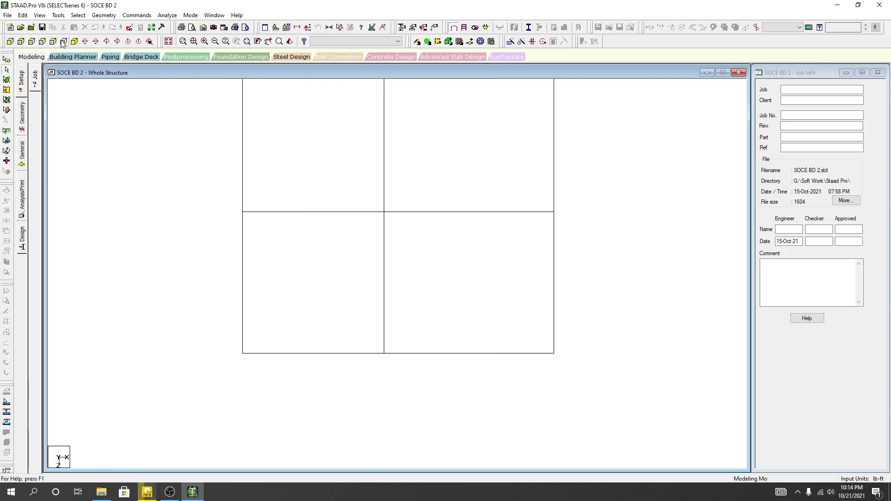
left_click(64, 41)
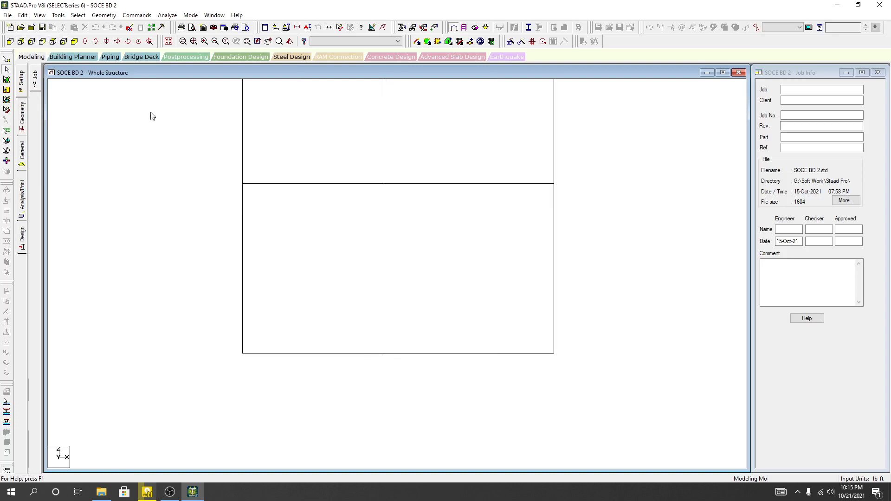
left_click(53, 42)
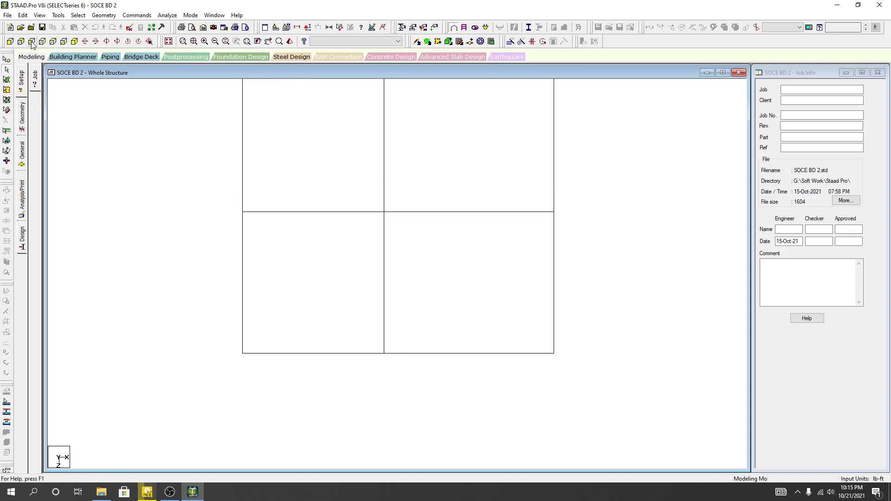
- Show the frame in side elevation from the right with the column bases in clear view
left_click(32, 42)
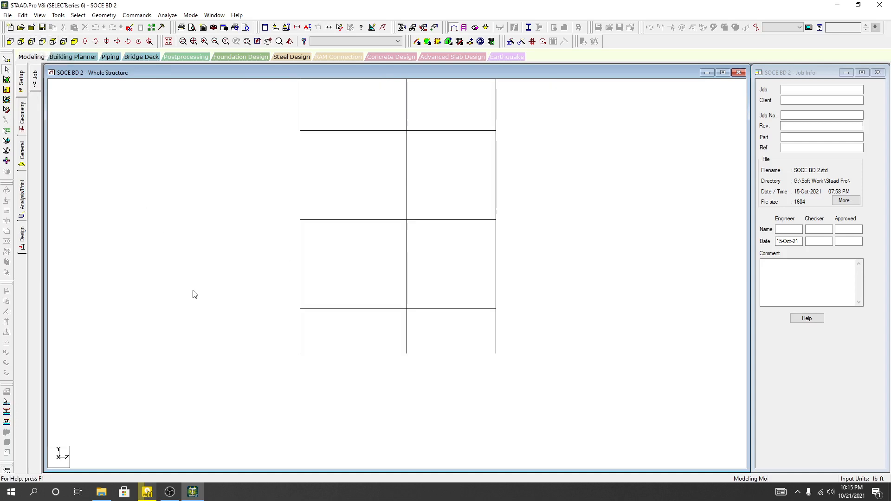
middle_click_drag(194, 295, 188, 249)
scroll(336, 324, "up", 1)
middle_click_drag(347, 308, 341, 308)
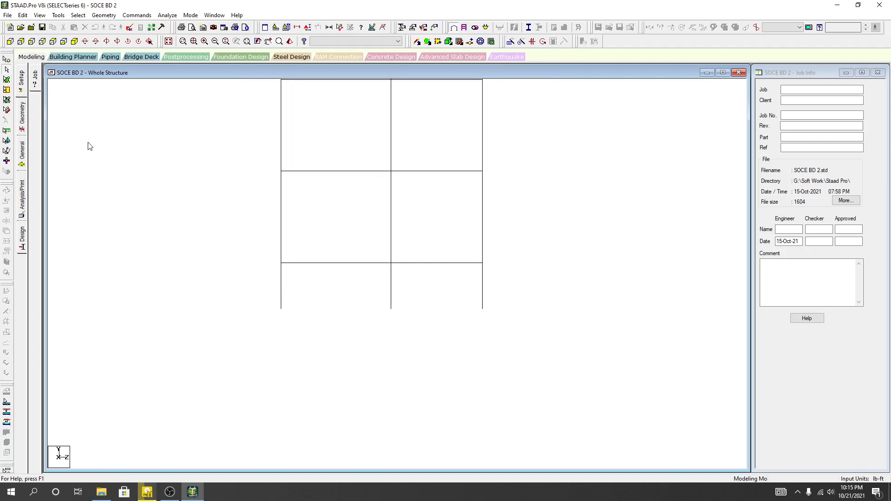
left_click(6, 71)
left_click_drag(527, 277, 248, 336)
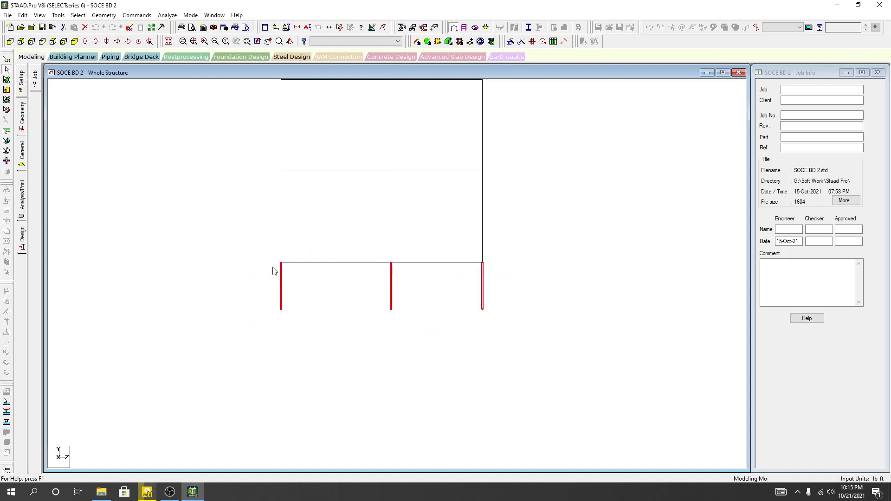
left_click(325, 301)
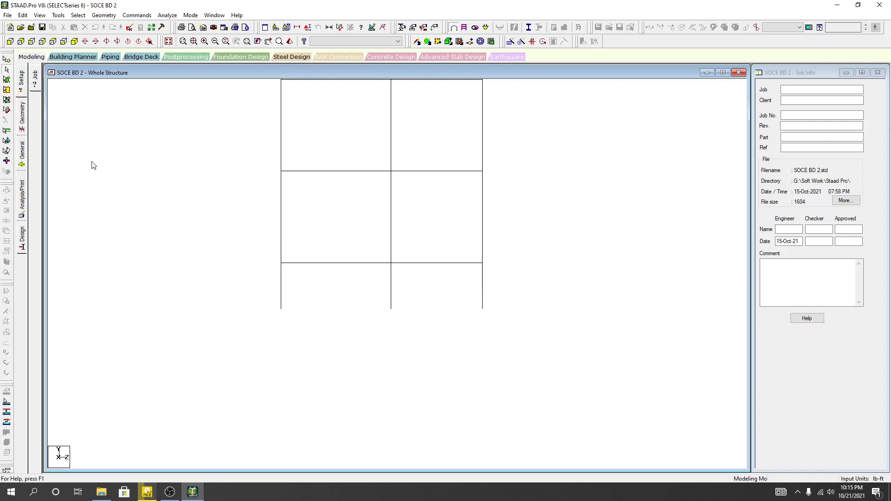
- Select all the column base nodes and show the whole frame in isometric view
left_click(6, 60)
left_click_drag(503, 298, 267, 335)
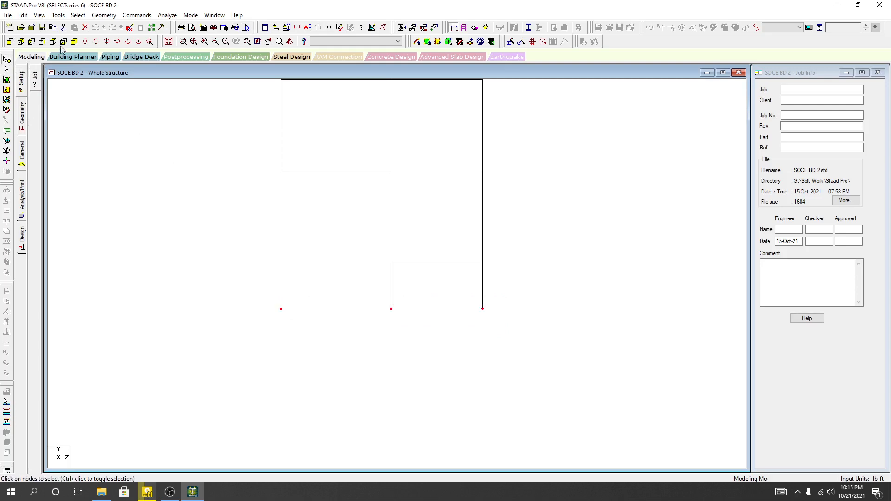
left_click(74, 41)
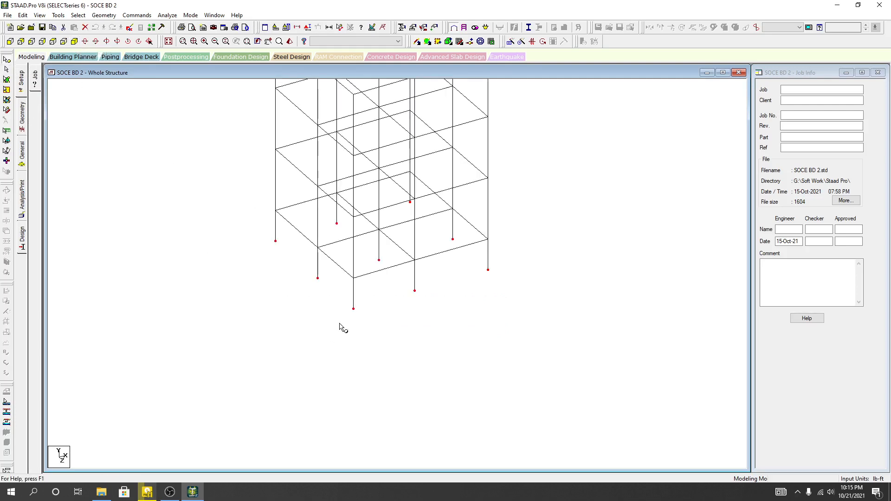
middle_click_drag(342, 326, 335, 386)
middle_click_drag(363, 312, 288, 358)
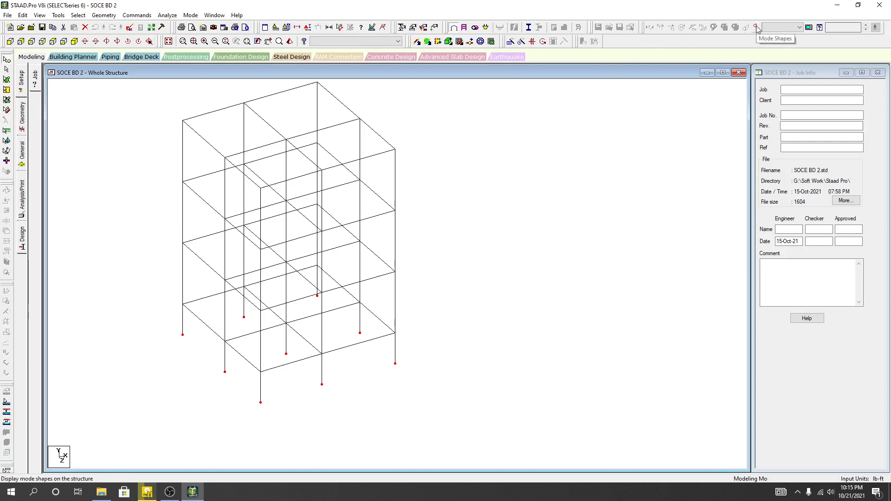
- Open the structure's support definitions and start creating a new support
left_click(411, 30)
left_click_drag(70, 24, 597, 80)
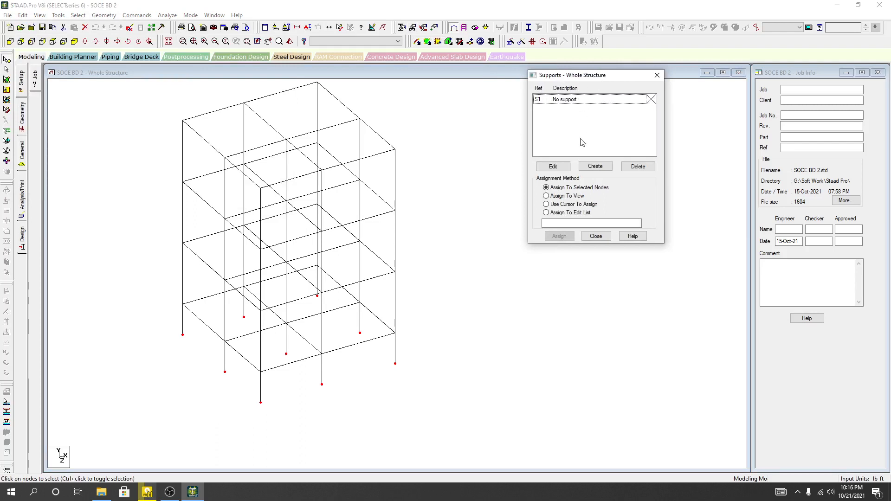
left_click(596, 168)
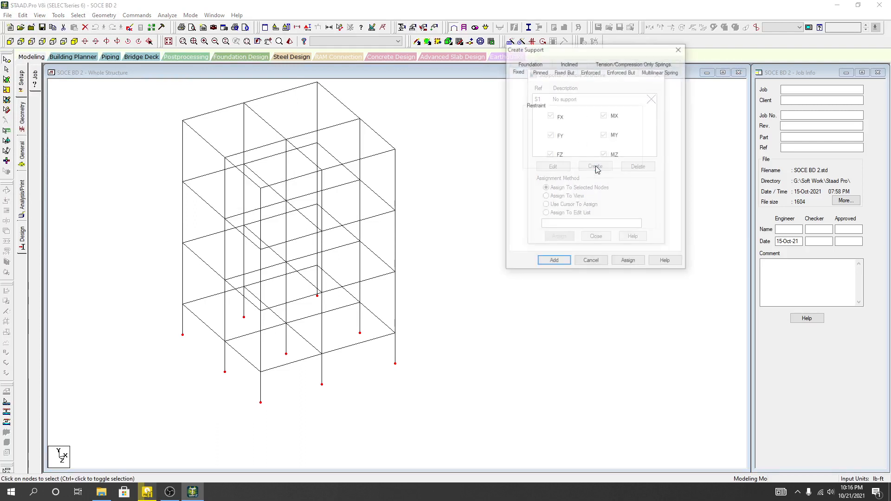
left_click_drag(551, 52, 559, 63)
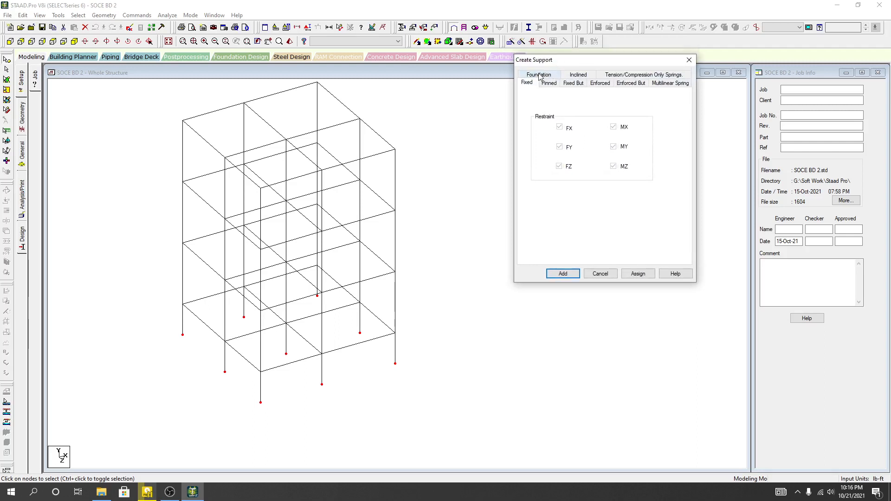
- Examine the Foundation support options for Footing, Elastic Mat and Plate Mat
left_click(539, 75)
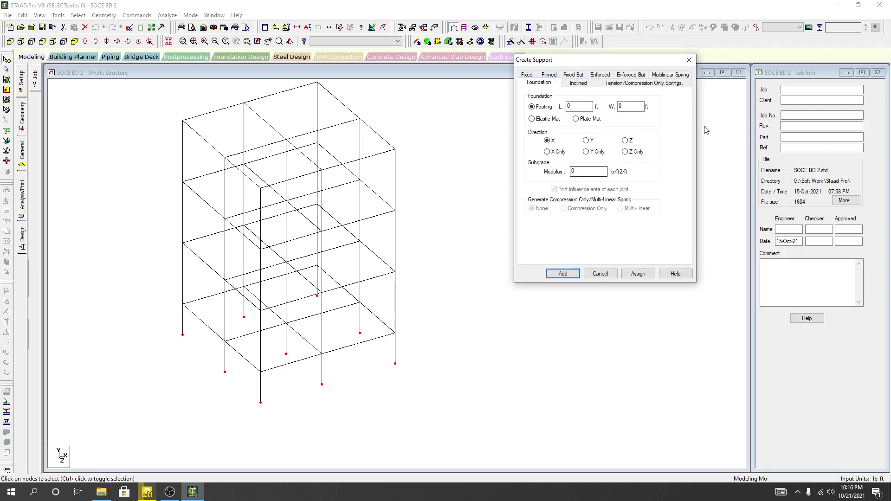
left_click(633, 105)
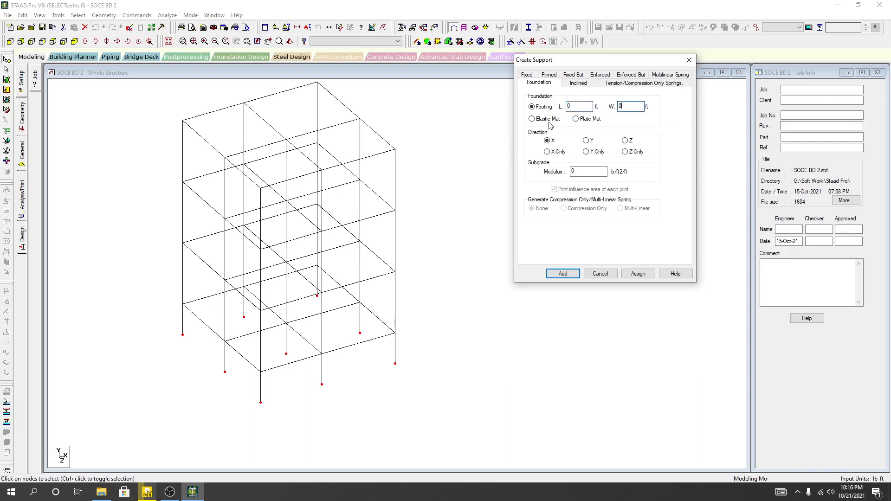
left_click(534, 120)
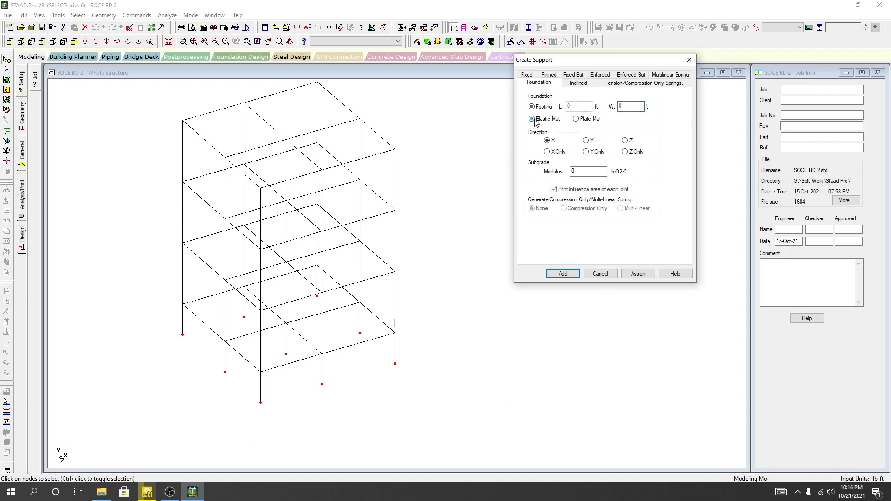
left_click(590, 120)
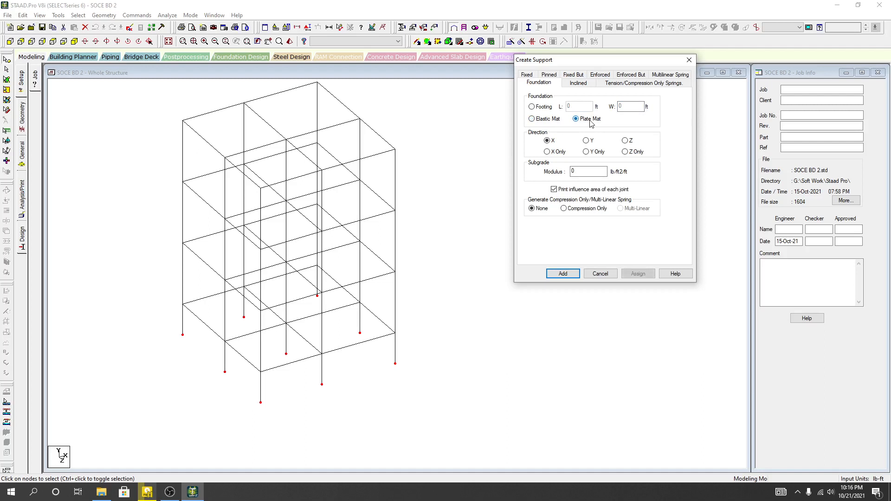
left_click(542, 108)
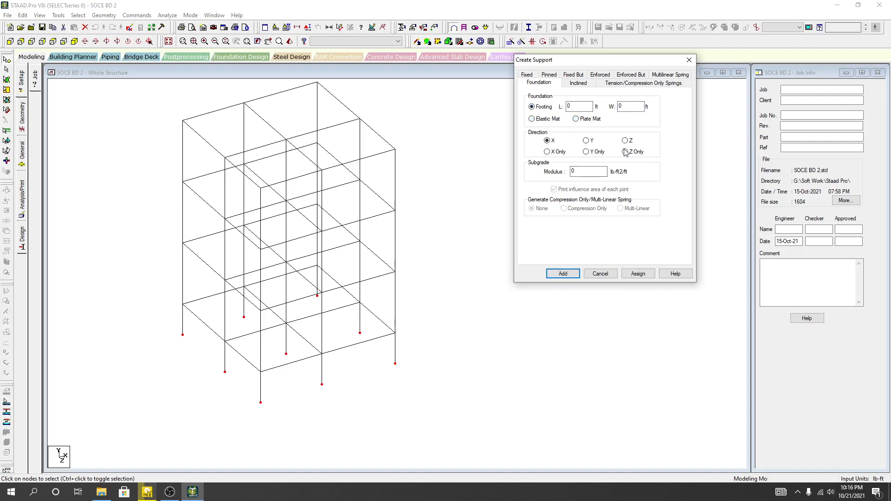
- Review the settings of the Fixed, Pinned, Fixed But, Enforced, Enforced But, Inclined and Tension/Compression Only Springs support types
left_click(526, 75)
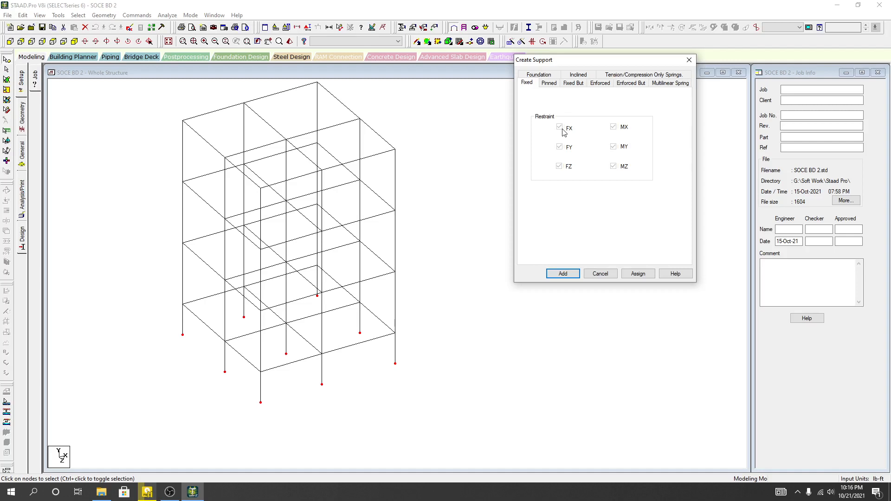
left_click(549, 84)
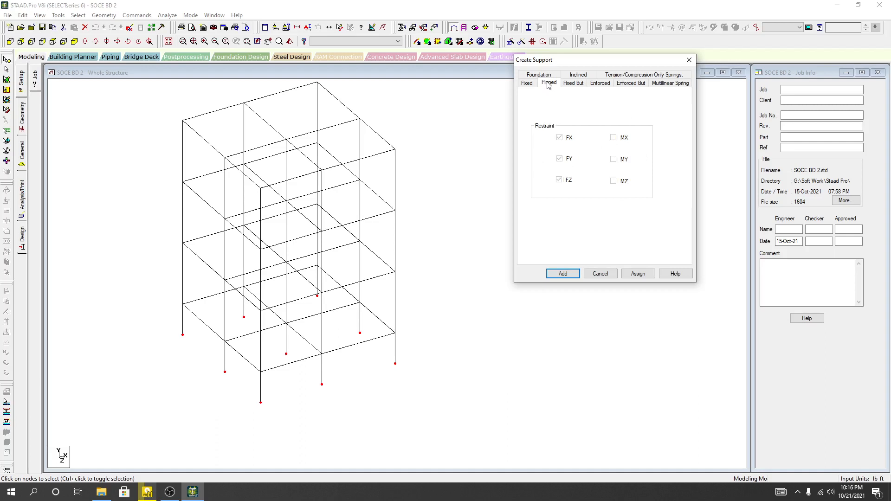
left_click(577, 88)
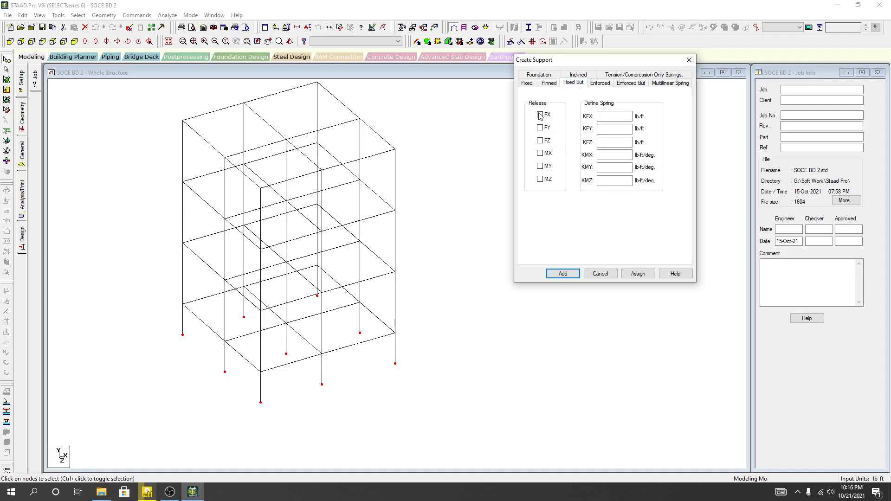
left_click(643, 88)
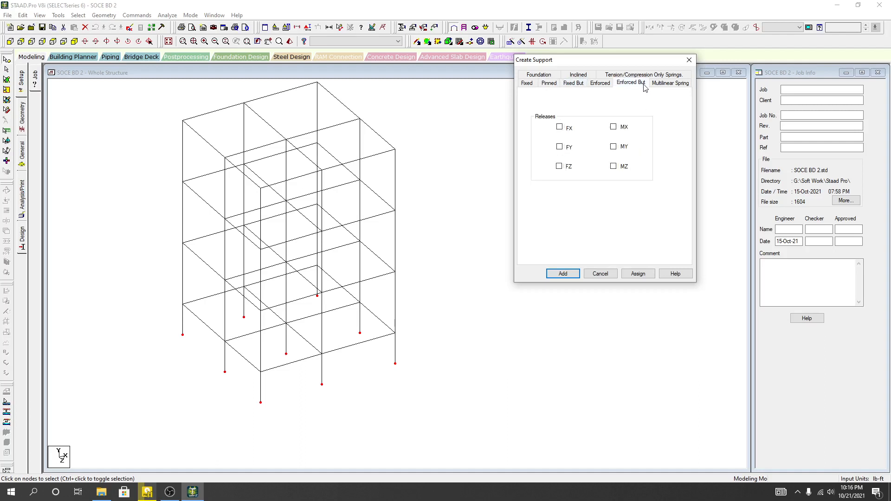
left_click(600, 84)
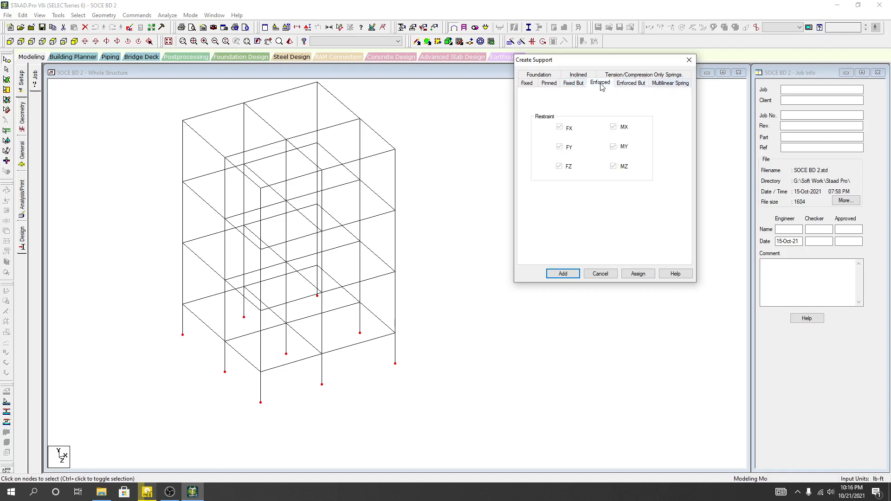
left_click(580, 76)
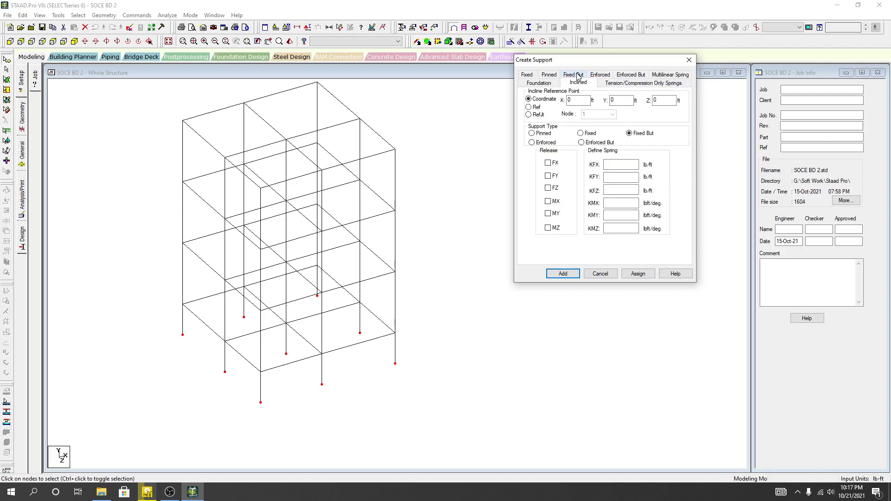
left_click(599, 76)
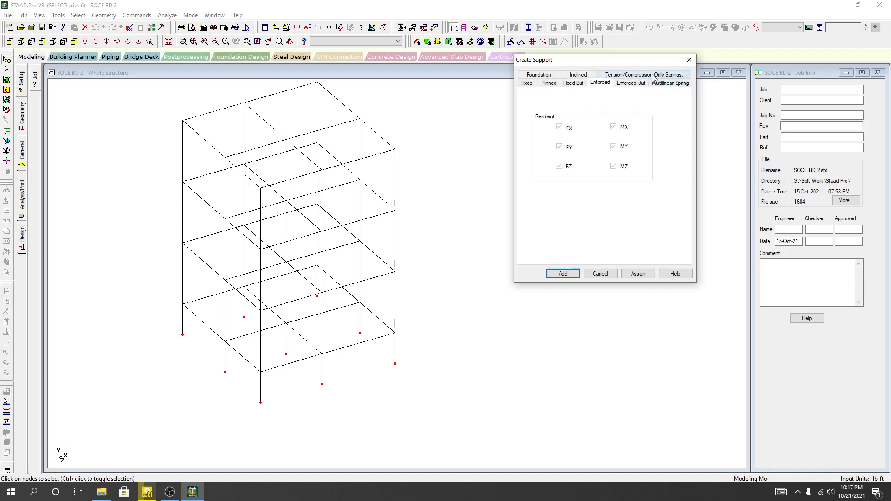
left_click(654, 78)
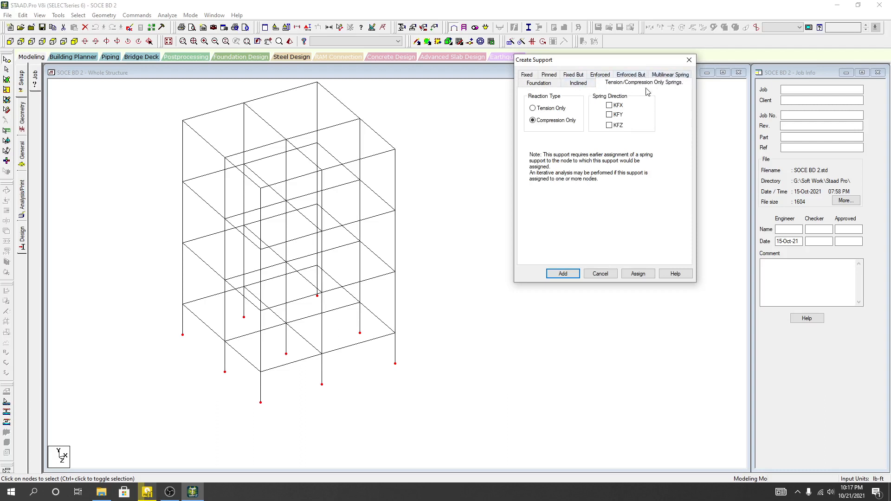
left_click(539, 83)
- Add a Fixed support definition and select it in the support list
left_click(528, 75)
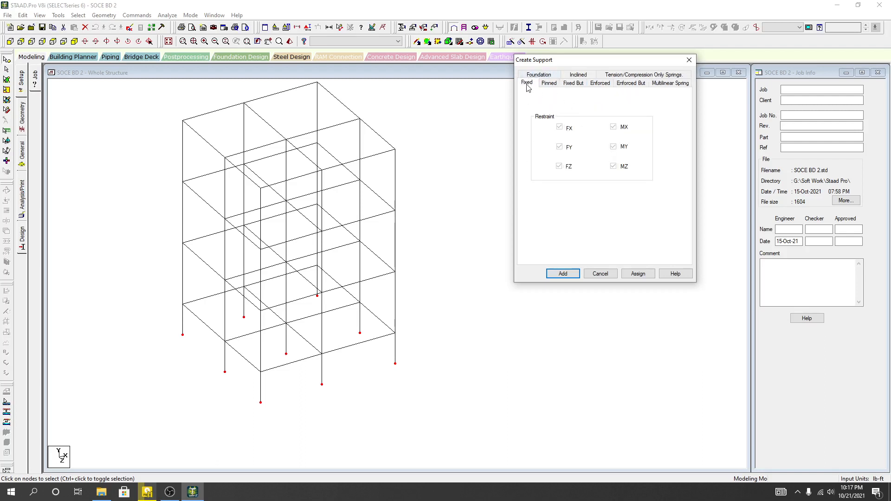
left_click(563, 274)
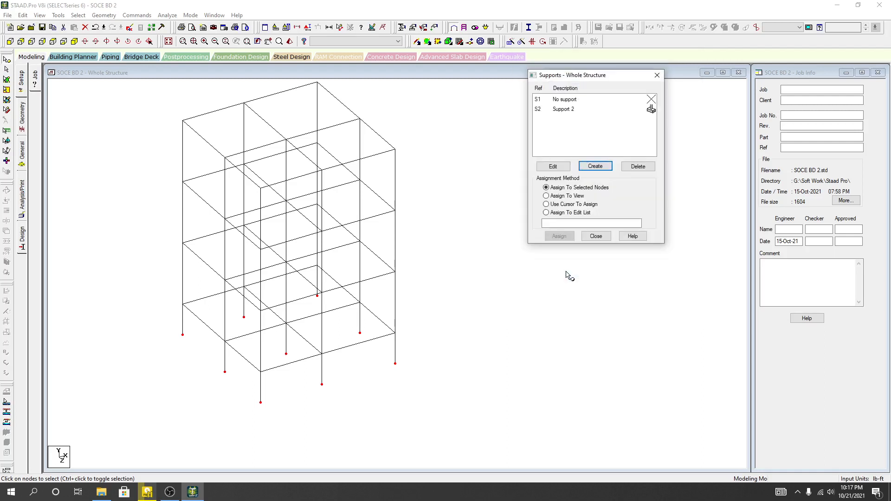
left_click(564, 110)
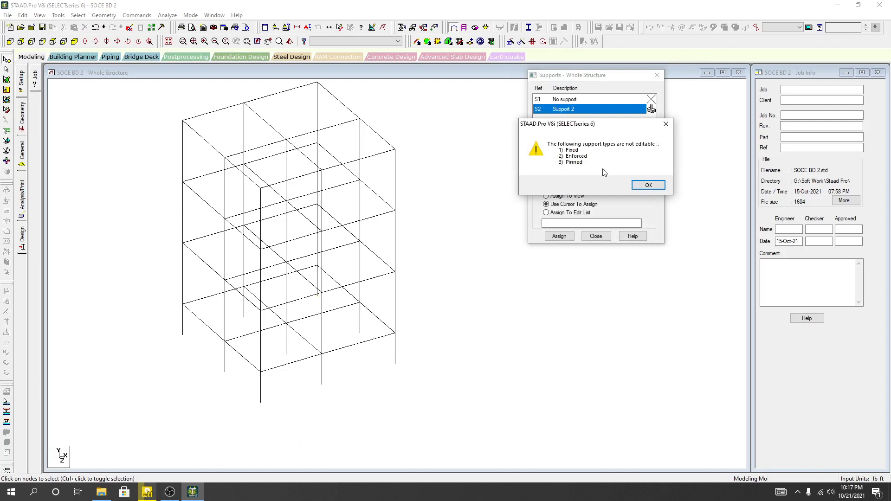
left_click(645, 183)
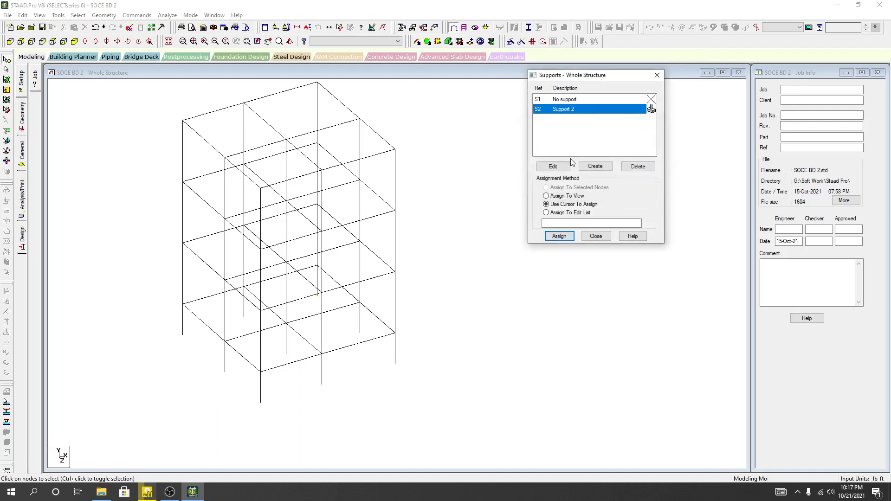
- Try to edit the Support 2 definition and save the modified structure when auto save asks
left_click(557, 166)
left_click(640, 186)
left_click(594, 180)
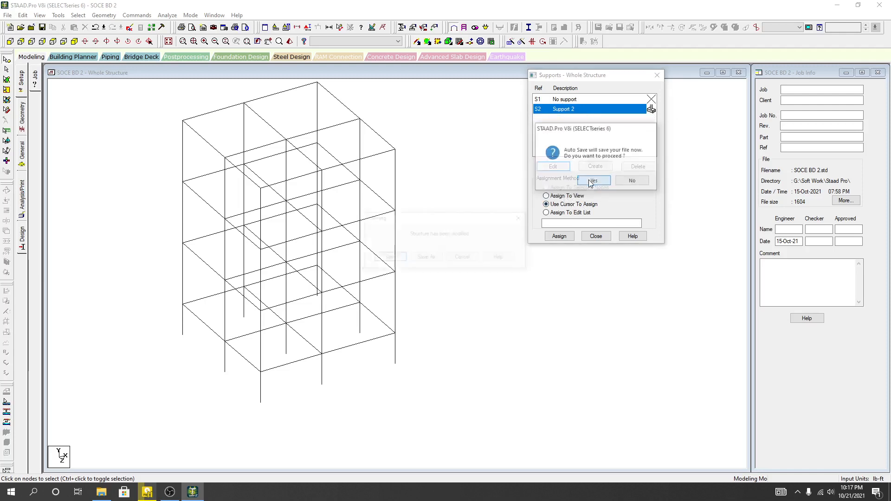
left_click(390, 259)
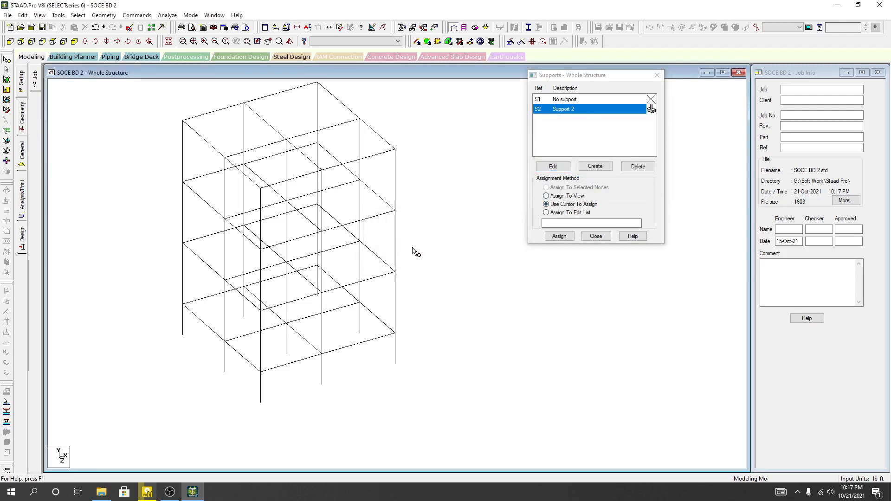
double_click(580, 106)
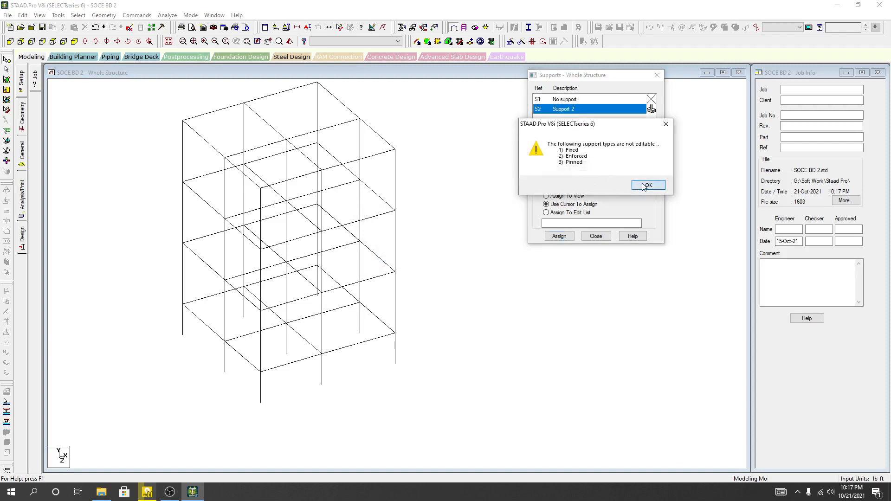
left_click(644, 186)
left_click(634, 186)
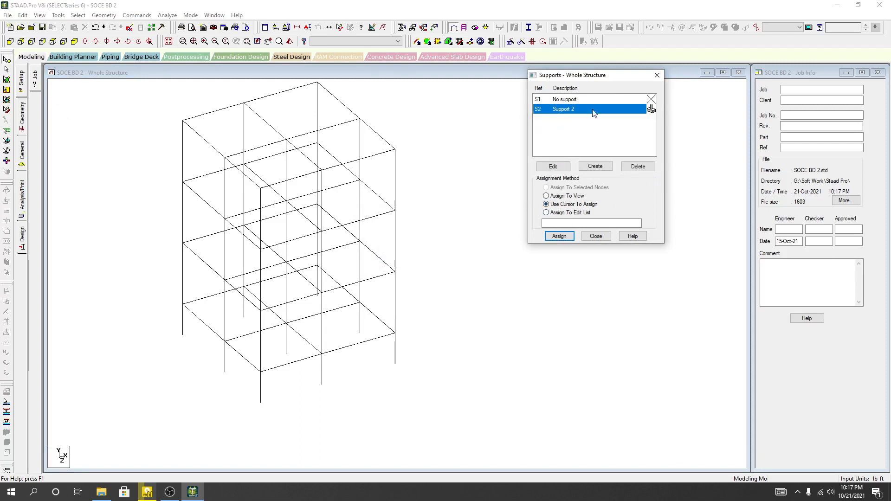
- Select all column base nodes in the front elevation and return to the isometric view
left_click(10, 42)
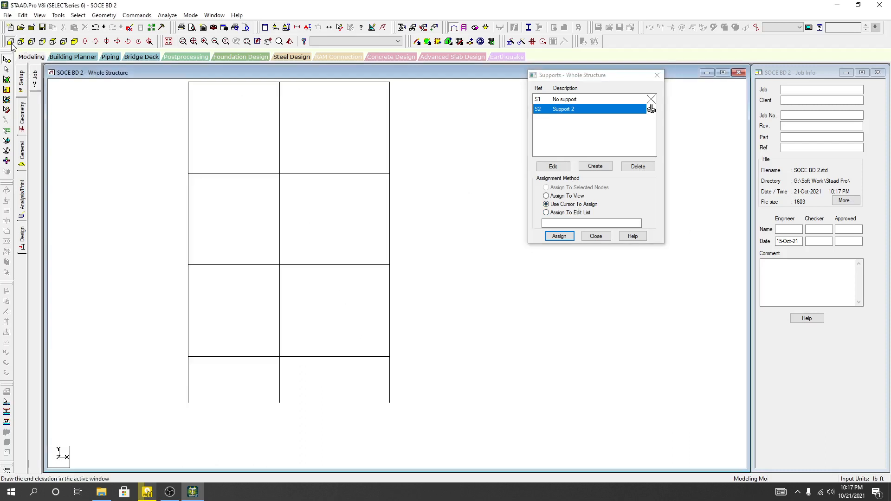
left_click_drag(412, 403, 153, 393)
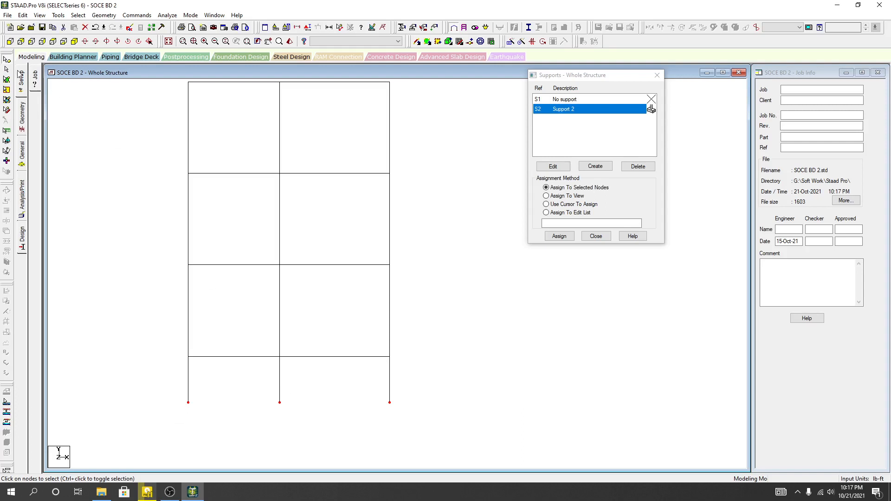
left_click(74, 42)
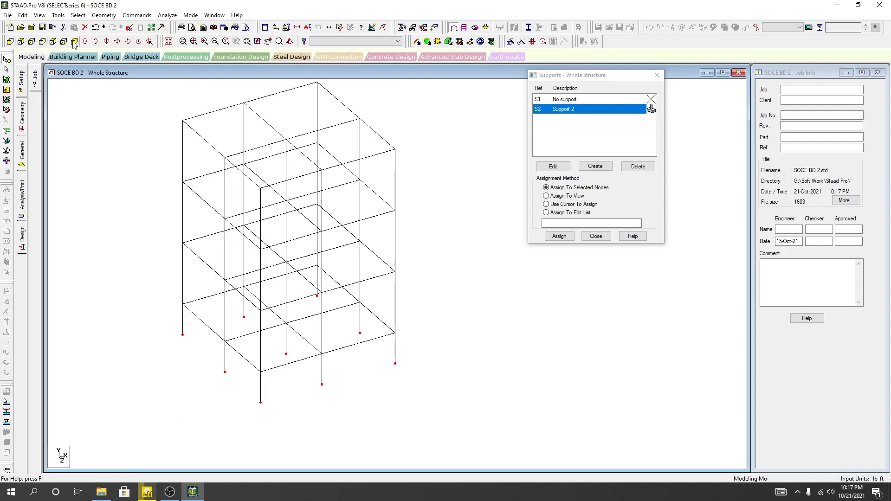
- Try to assign Support 2 to a single column base node with the Use Cursor To Assign method
left_click(547, 205)
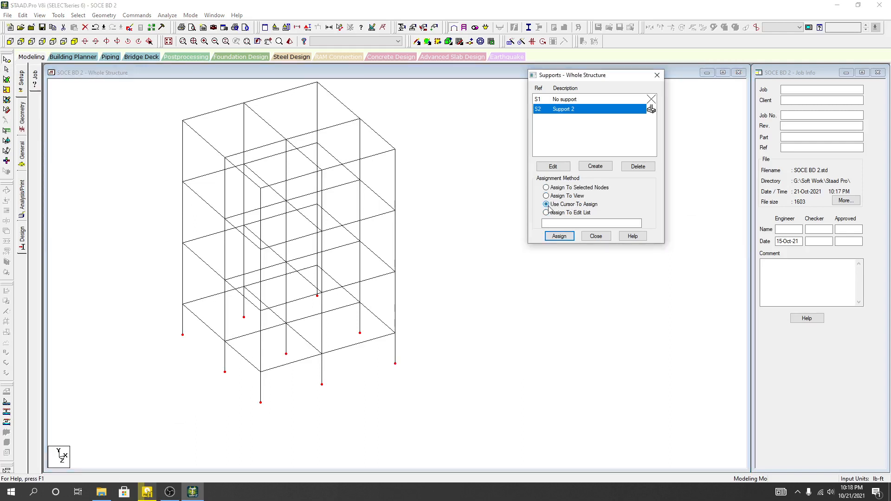
left_click(560, 237)
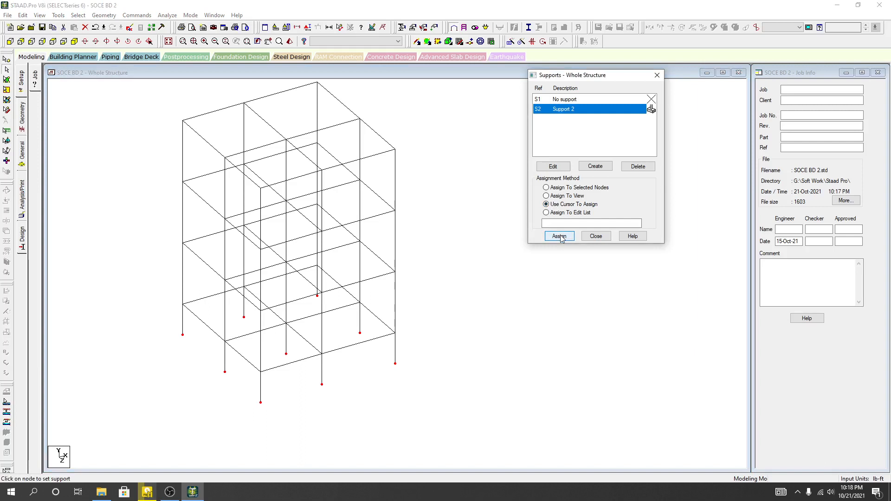
left_click(395, 367)
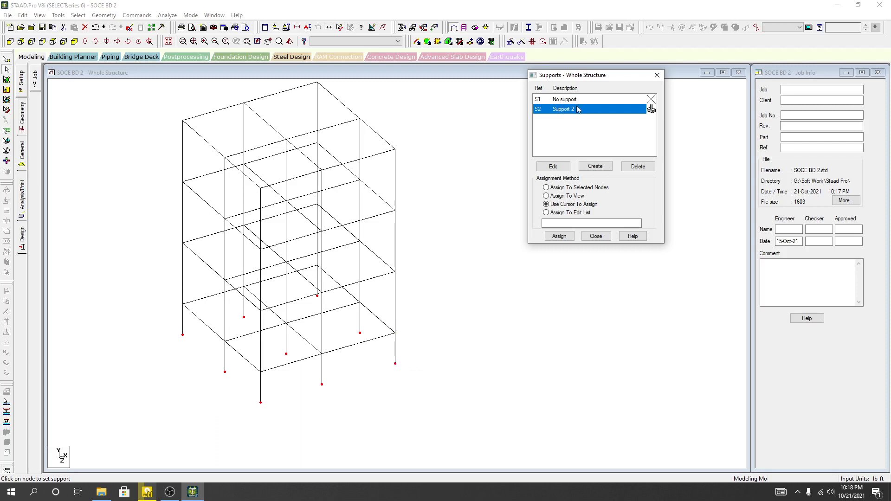
- Assign Support 2 to the selected column base nodes with Assign To Selected Nodes and close the support definitions
left_click(553, 190)
left_click(564, 196)
left_click(569, 187)
left_click(559, 236)
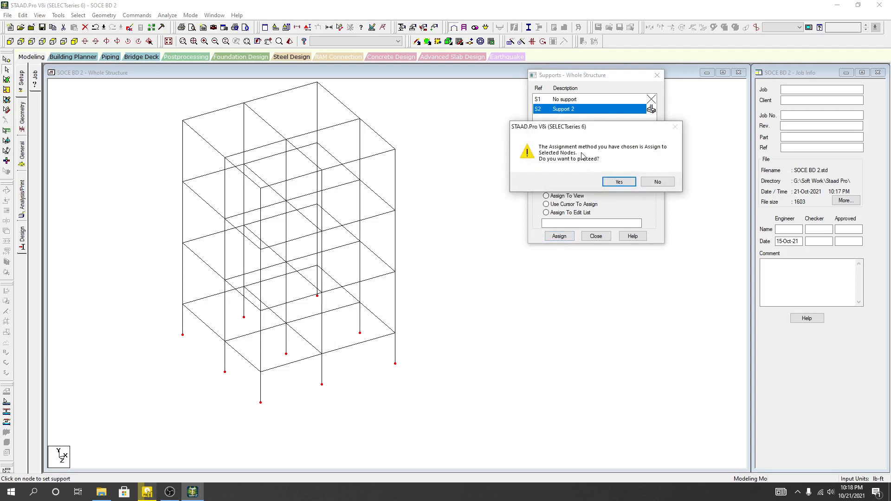
left_click(619, 182)
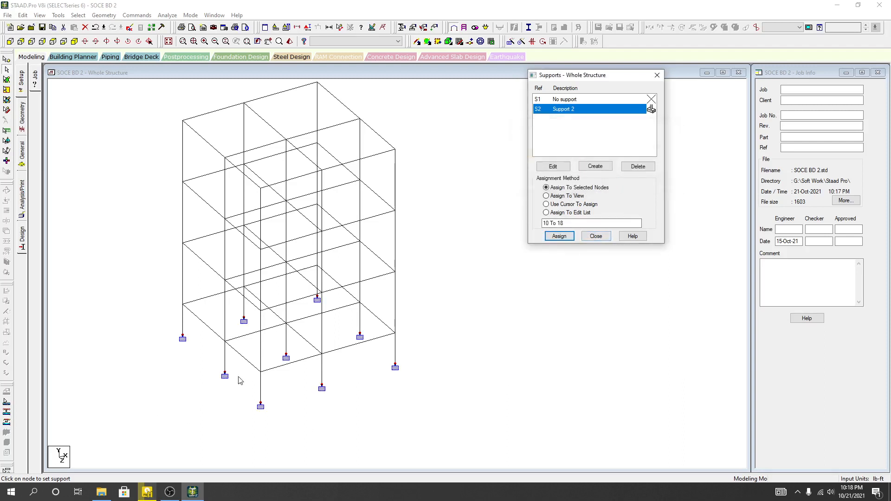
middle_click_drag(302, 376, 331, 392)
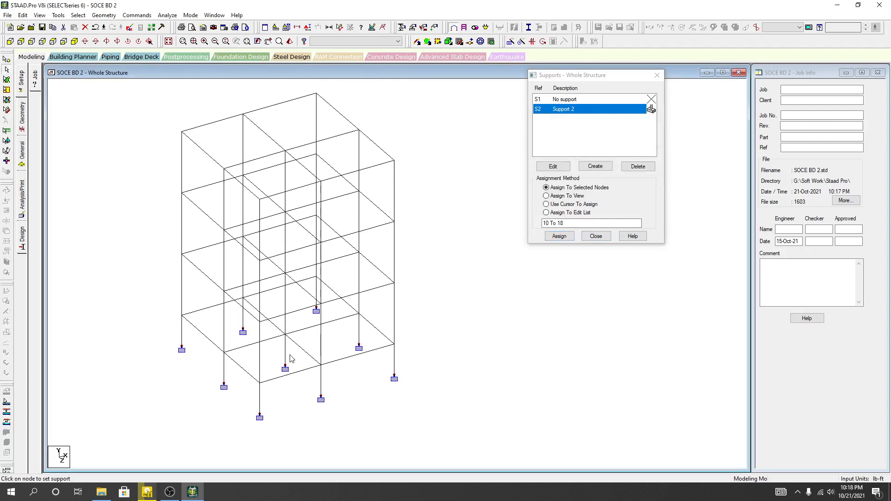
left_click(594, 237)
- Examine the assigned fixed supports at the column bases up close
middle_click_drag(527, 283, 537, 278)
middle_click_drag(360, 306, 360, 307)
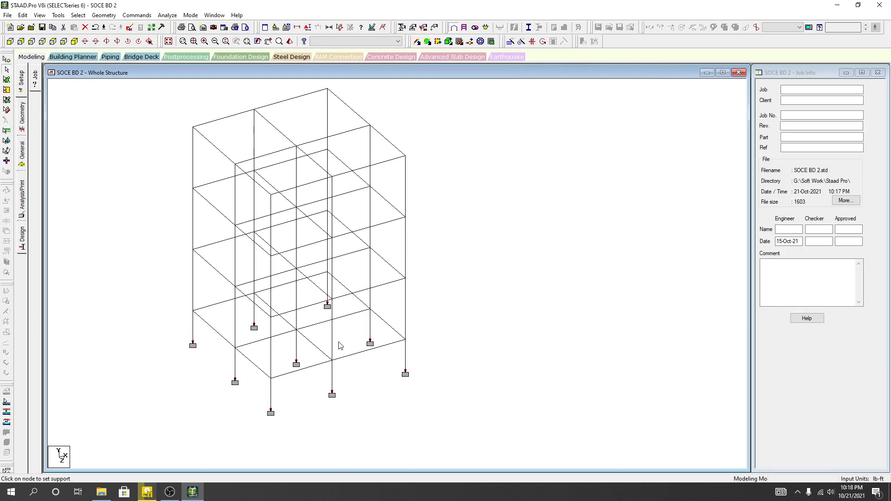
scroll(297, 364, "up", 3)
middle_click_drag(286, 425, 342, 298)
scroll(421, 142, "up", 2)
scroll(342, 296, "up", 5)
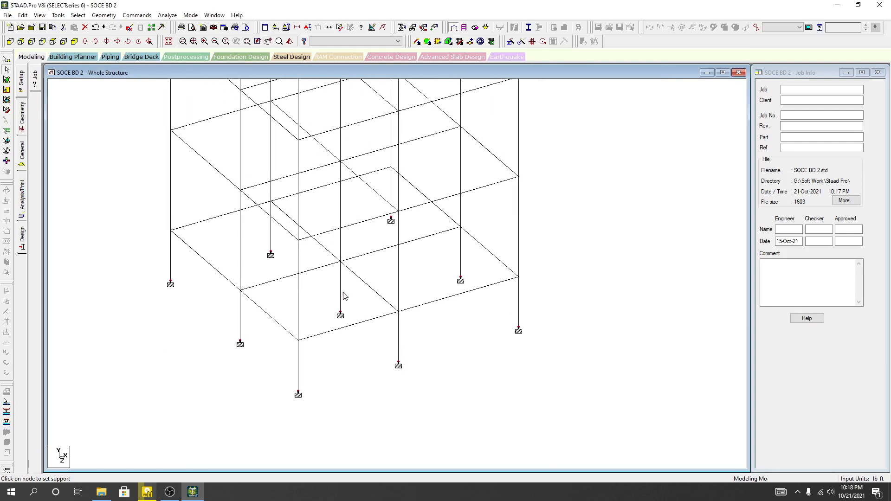
middle_click_drag(288, 314, 342, 313)
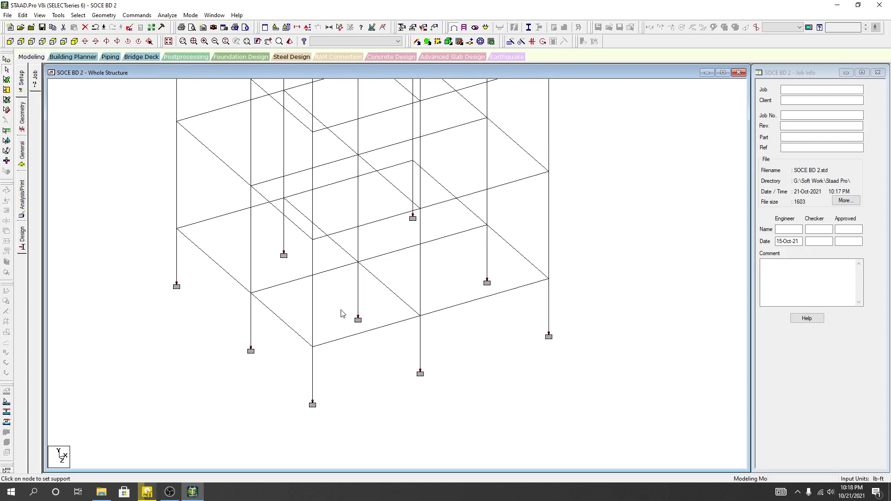